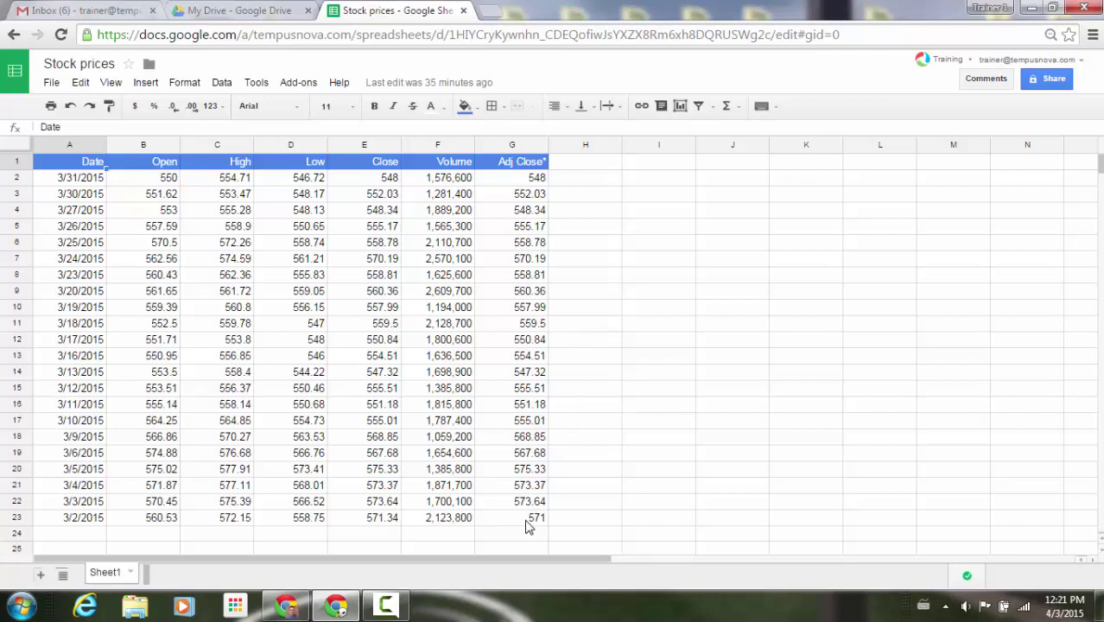
Apply a default green color scale to Adj Close G2:G23 and Open–Close prices B2:E23
{"action": "left_click_drag", "start_coordinate": [528, 526], "coordinate": [511, 188]}
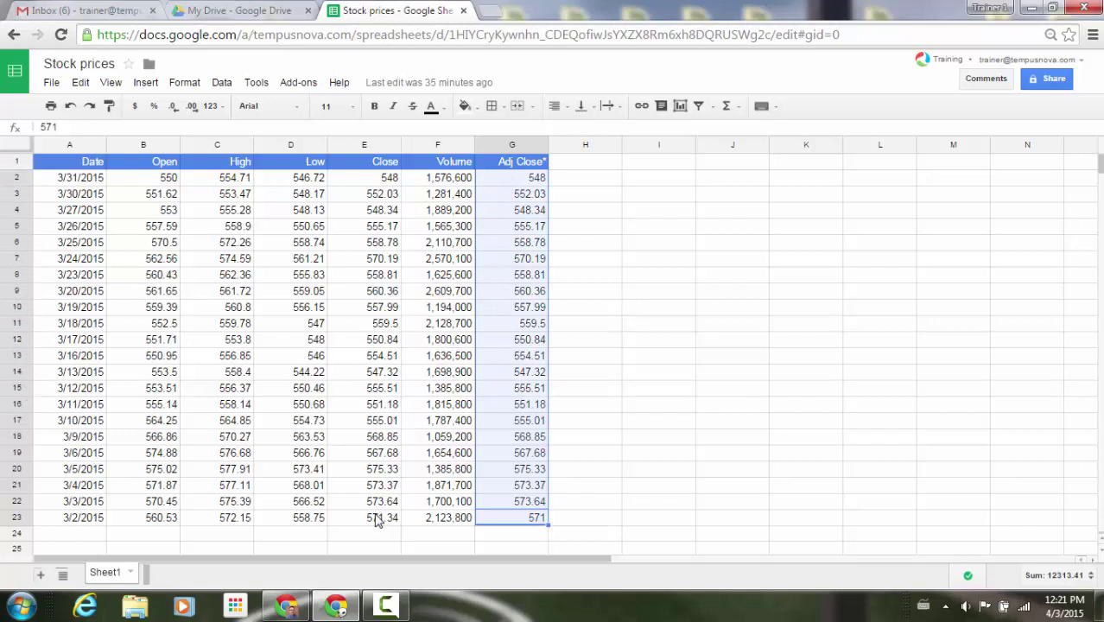
{"action": "mouse_move", "coordinate": [377, 518]}
{"action": "left_mouse_down"}
{"action": "mouse_move", "coordinate": [293, 419]}
{"action": "mouse_move", "coordinate": [149, 190]}
{"action": "left_mouse_up"}
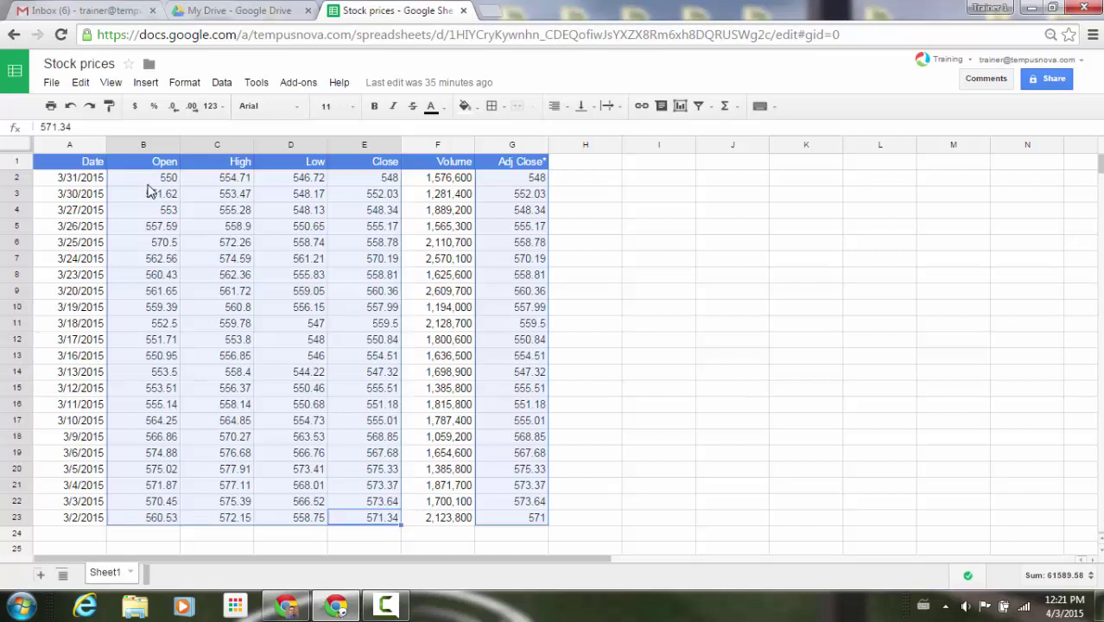
{"action": "left_click", "coordinate": [186, 83]}
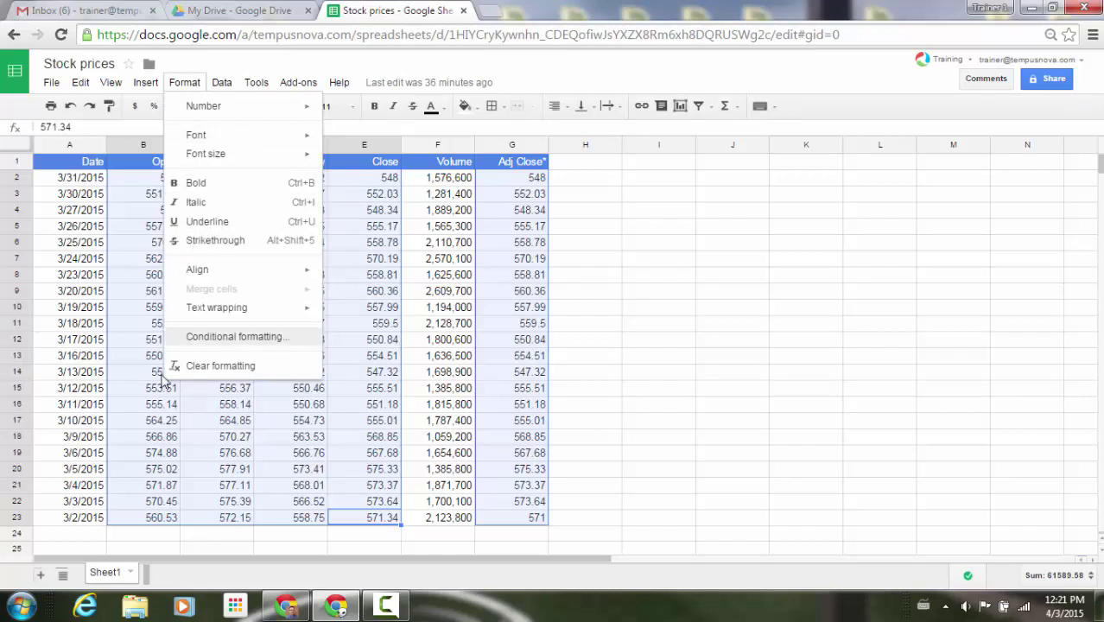
{"action": "key", "text": "Return"}
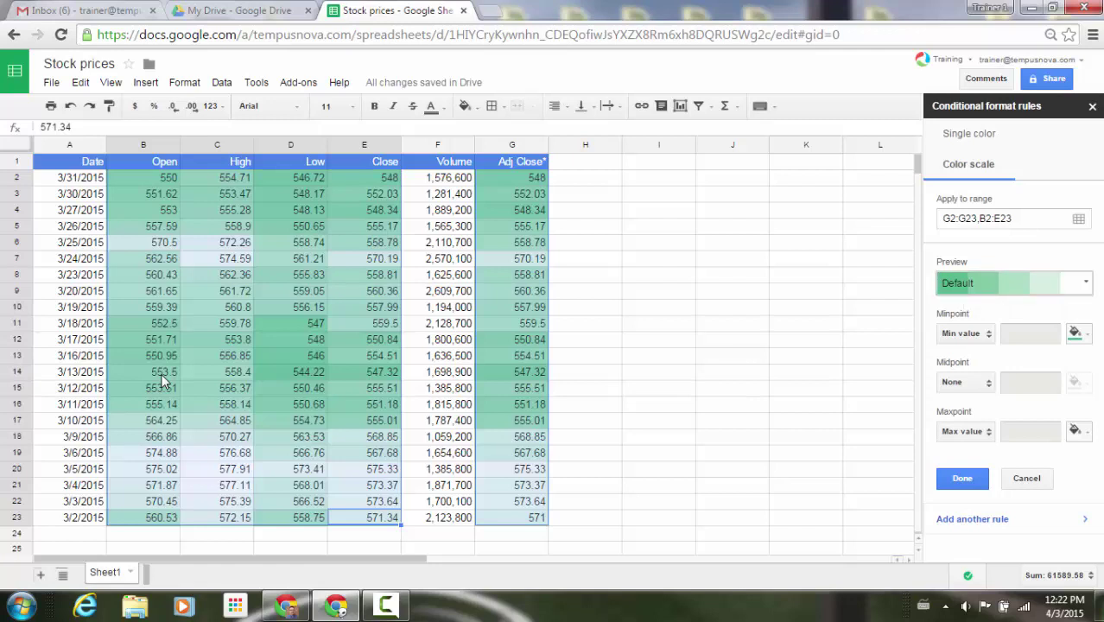
Switch the price color scale to the 'Green to yellow to red' preset
{"action": "left_click", "coordinate": [1016, 284]}
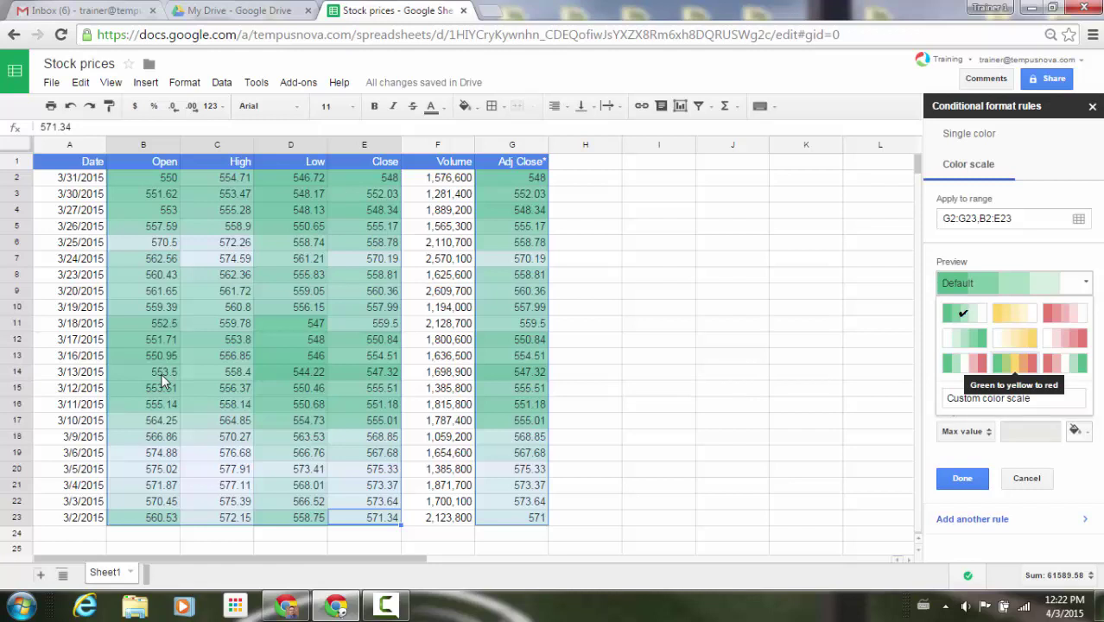
{"action": "left_click", "coordinate": [1014, 363]}
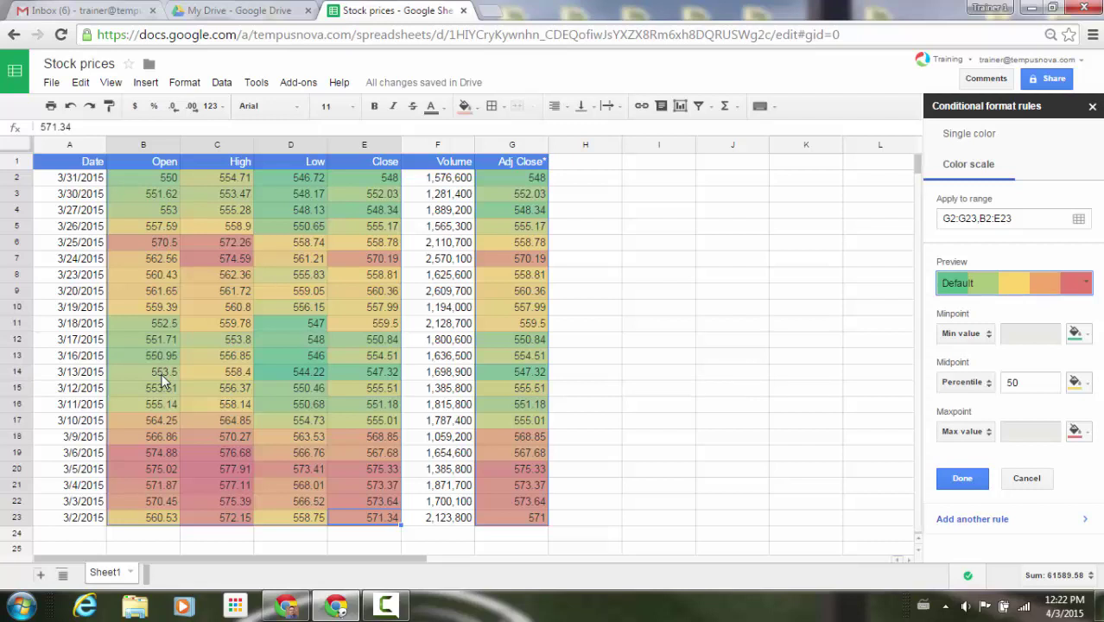
{"action": "left_click", "coordinate": [1013, 283]}
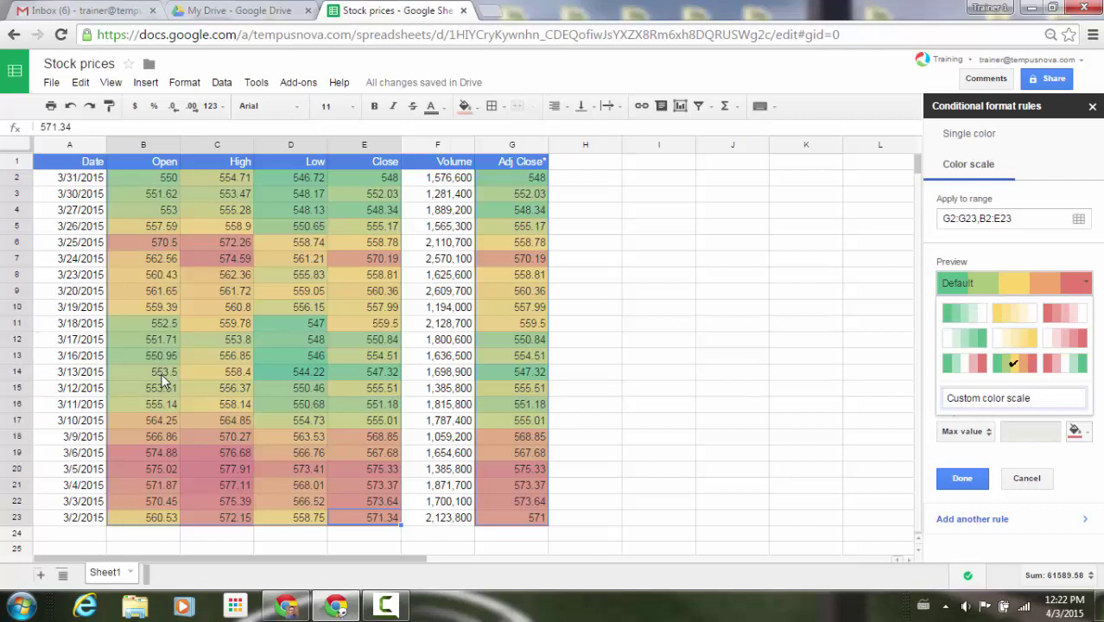
Make the color scale's minpoint a fixed number, 500
{"action": "left_click", "coordinate": [164, 380]}
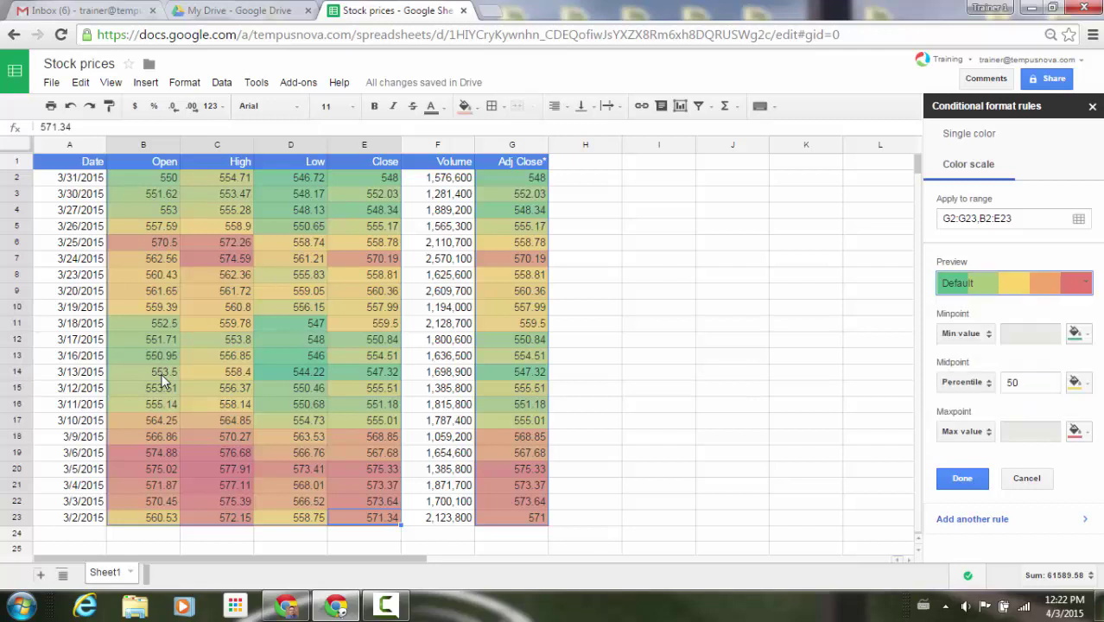
{"action": "key", "text": "Tab"}
{"action": "key", "text": "space"}
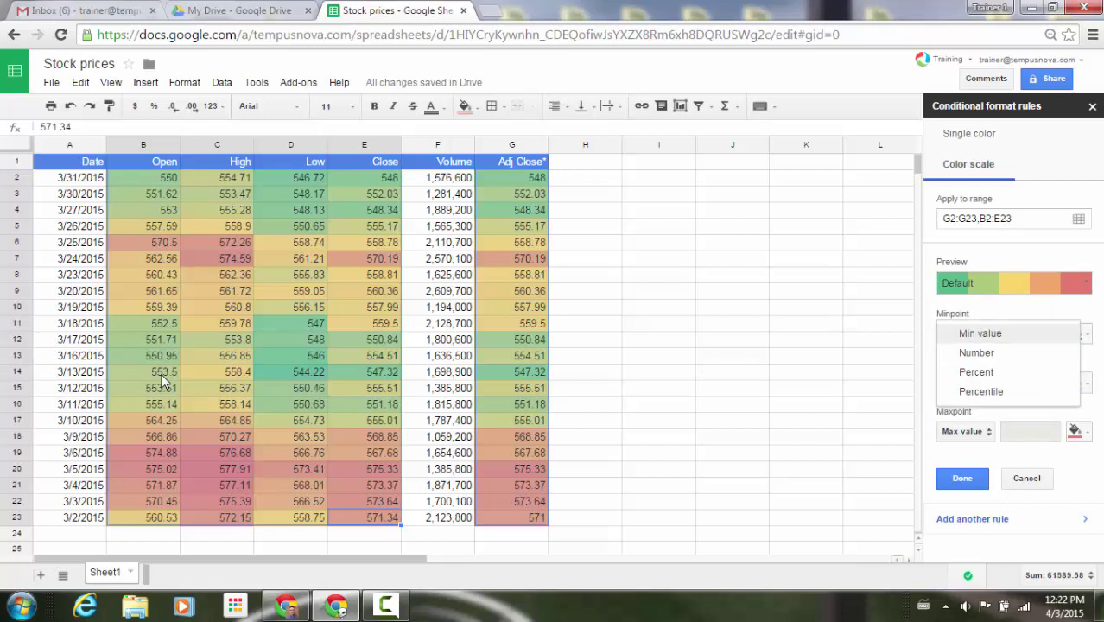
{"action": "key", "text": "Down"}
{"action": "key", "text": "Down"}
{"action": "key", "text": "Down"}
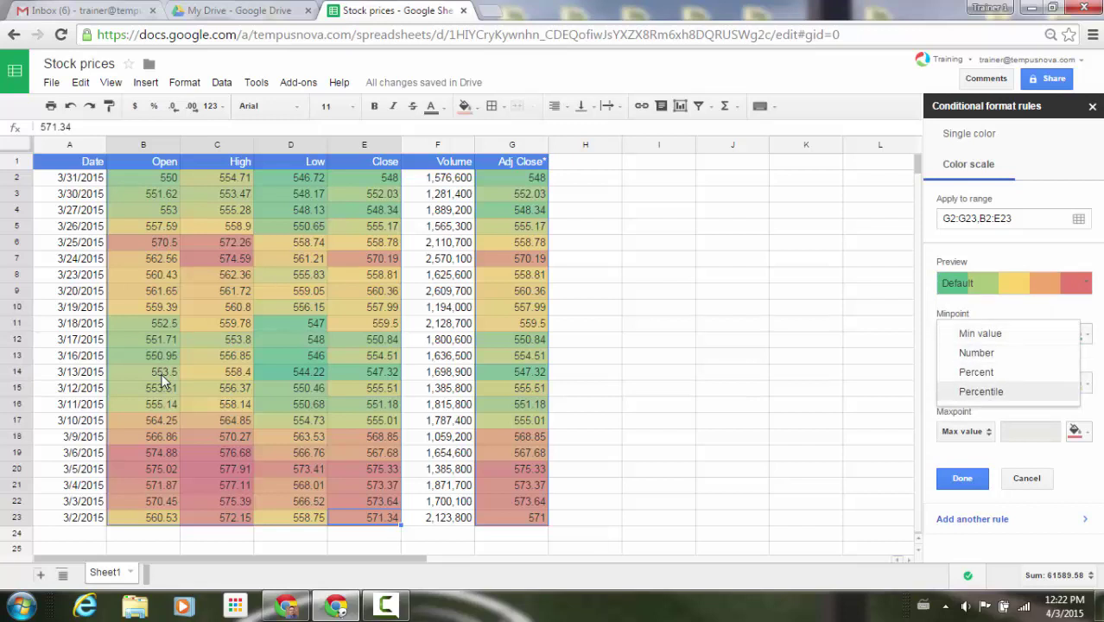
{"action": "key", "text": "Up"}
{"action": "key", "text": "Up"}
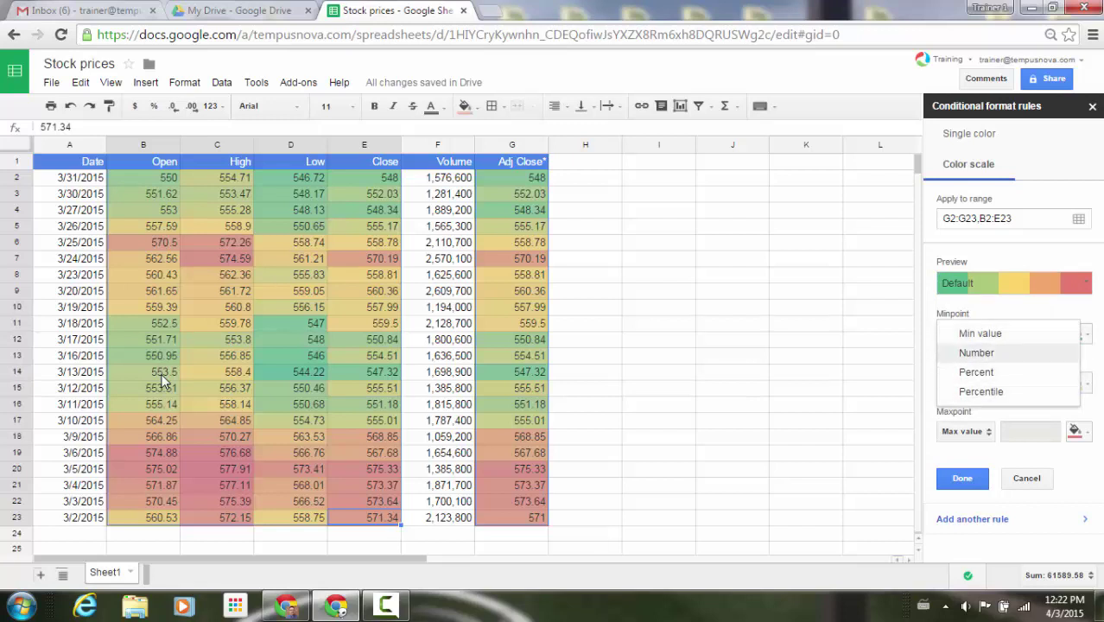
{"action": "key", "text": "Return"}
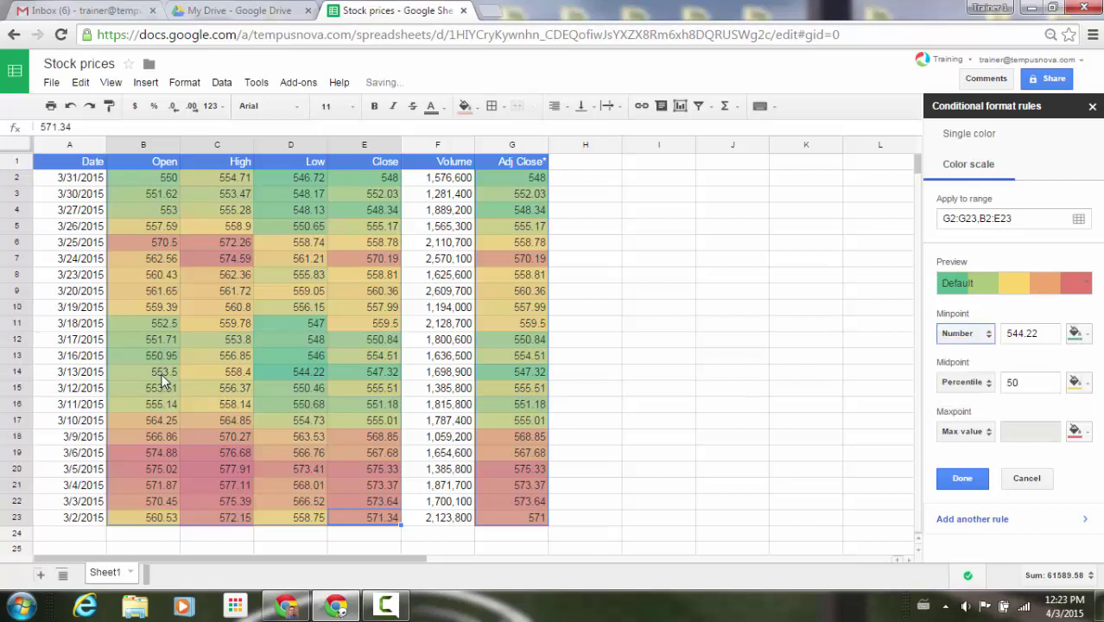
{"action": "key", "text": "Tab"}
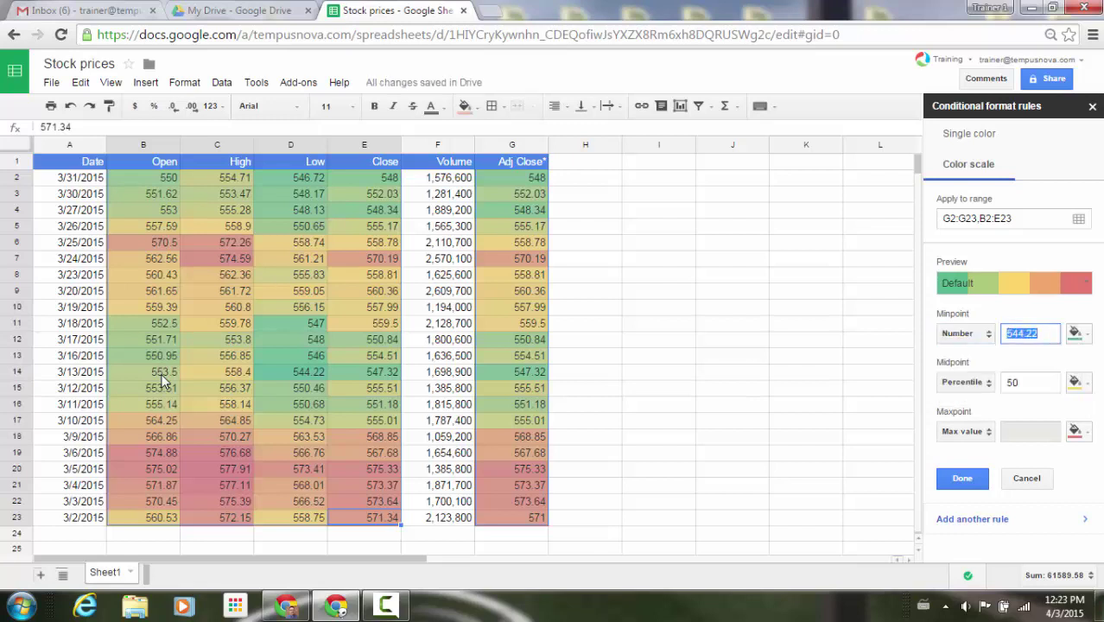
{"action": "type", "text": "500"}
Set the maxpoint to the fixed number 600
{"action": "key", "text": "Tab"}
{"action": "key", "text": "Tab"}
{"action": "key", "text": "Return"}
{"action": "key", "text": "Down"}
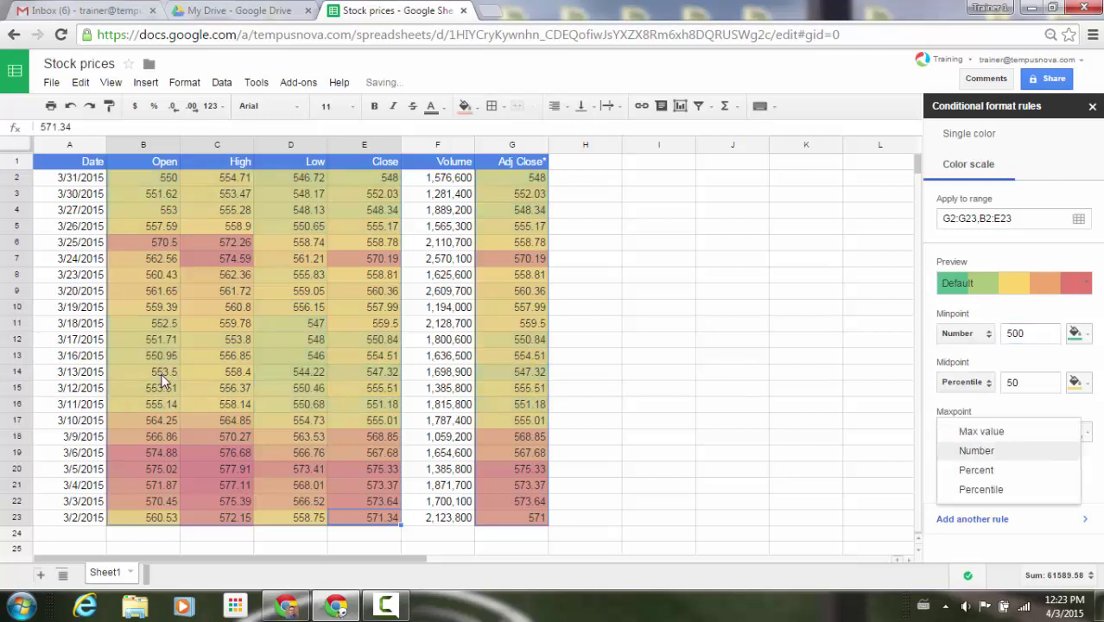
{"action": "key", "text": "Return"}
{"action": "key", "text": "Tab"}
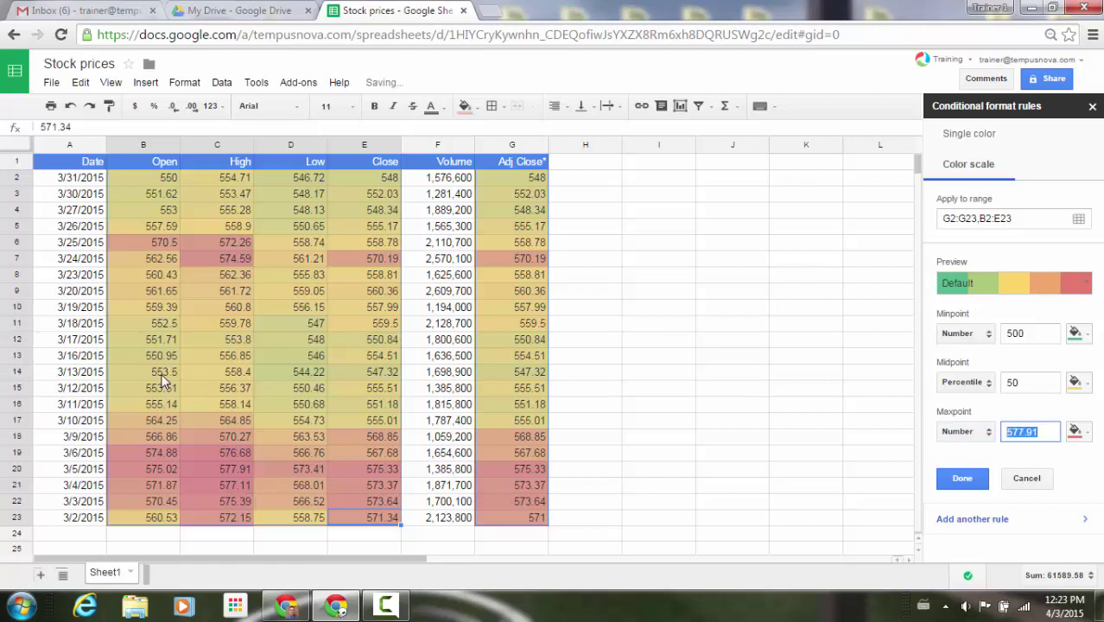
{"action": "type", "text": "600"}
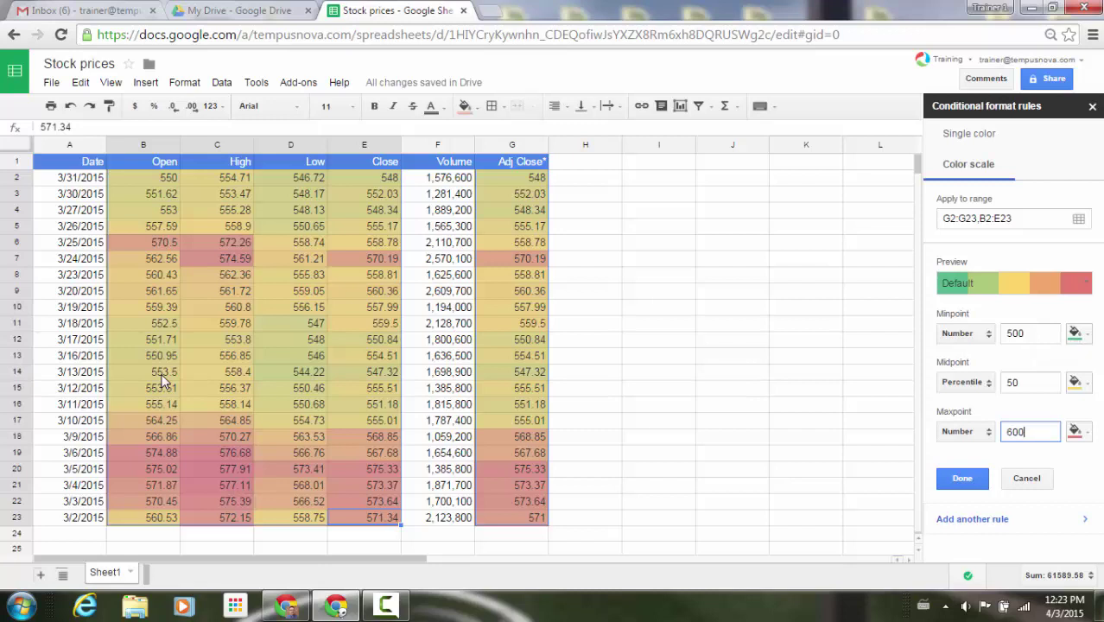
Set the midpoint to the fixed number 550
{"action": "left_click", "coordinate": [966, 382]}
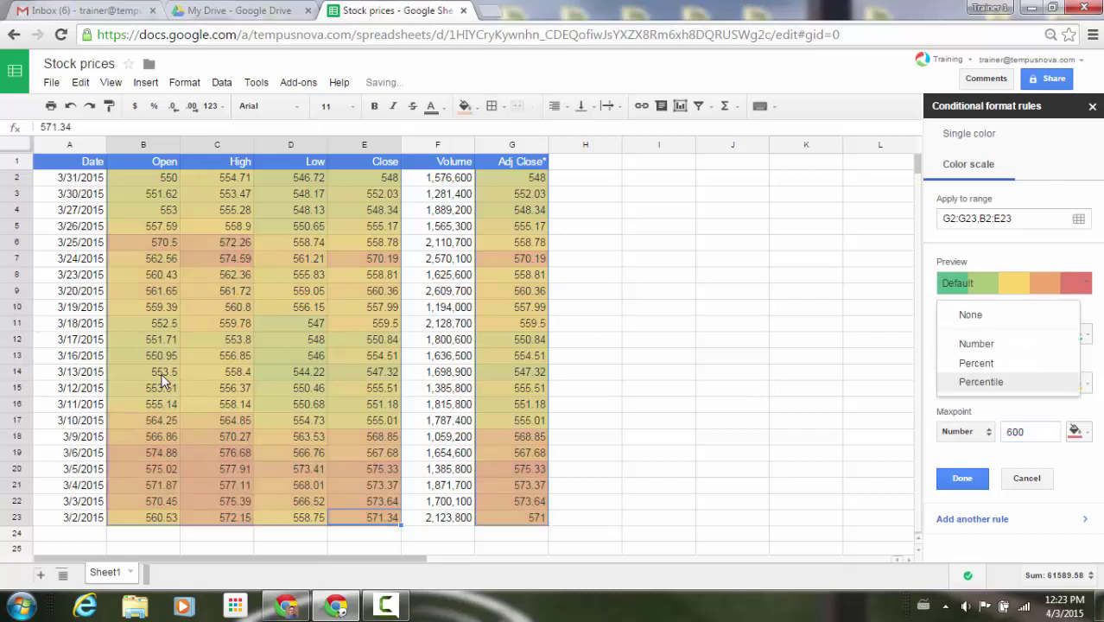
{"action": "key", "text": "Up"}
{"action": "key", "text": "Up"}
{"action": "key", "text": "Return"}
{"action": "key", "text": "Tab"}
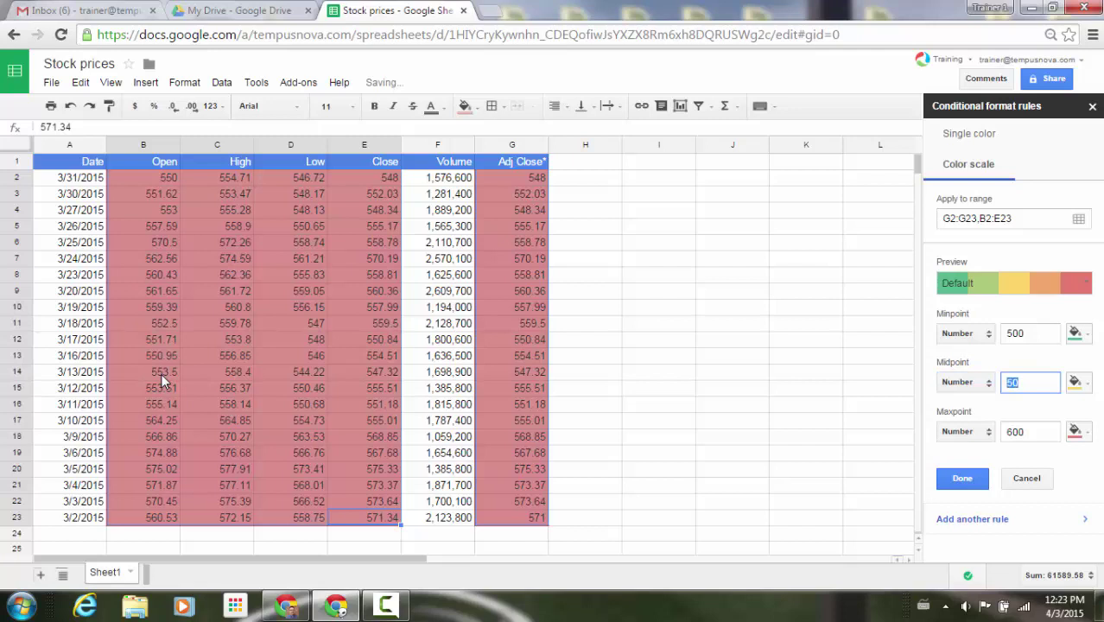
{"action": "type", "text": "550"}
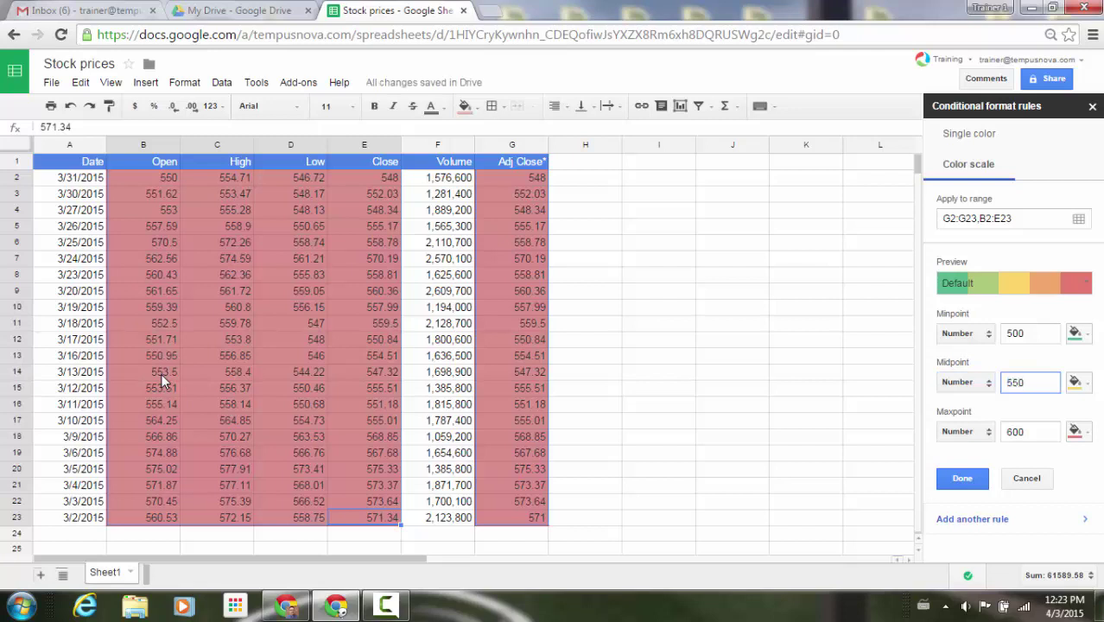
{"action": "key", "text": "shift+Tab"}
{"action": "key", "text": "shift+Tab"}
{"action": "key", "text": "Return"}
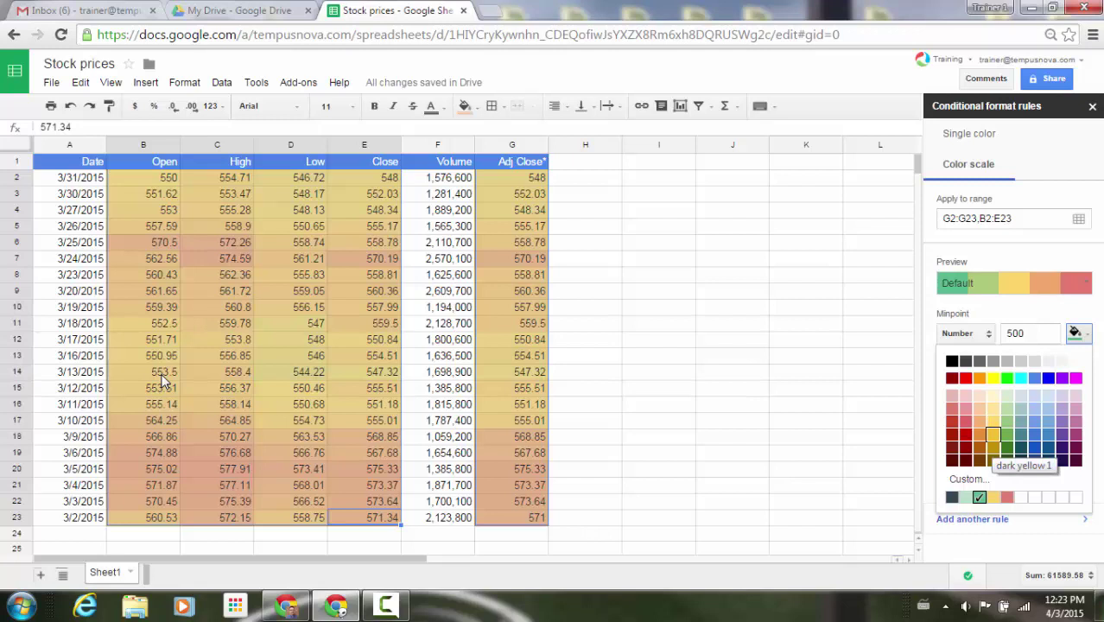
Colour 500 dark yellow, 550 cyan and 600 red, and save the scale rule
{"action": "left_click", "coordinate": [993, 434]}
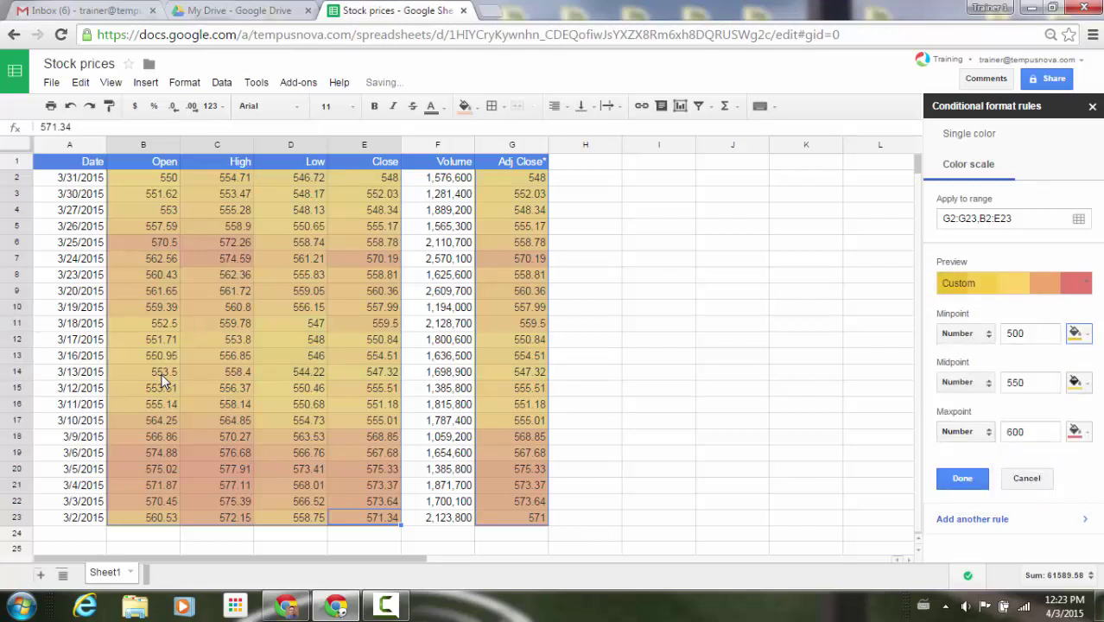
{"action": "left_click", "coordinate": [1075, 382]}
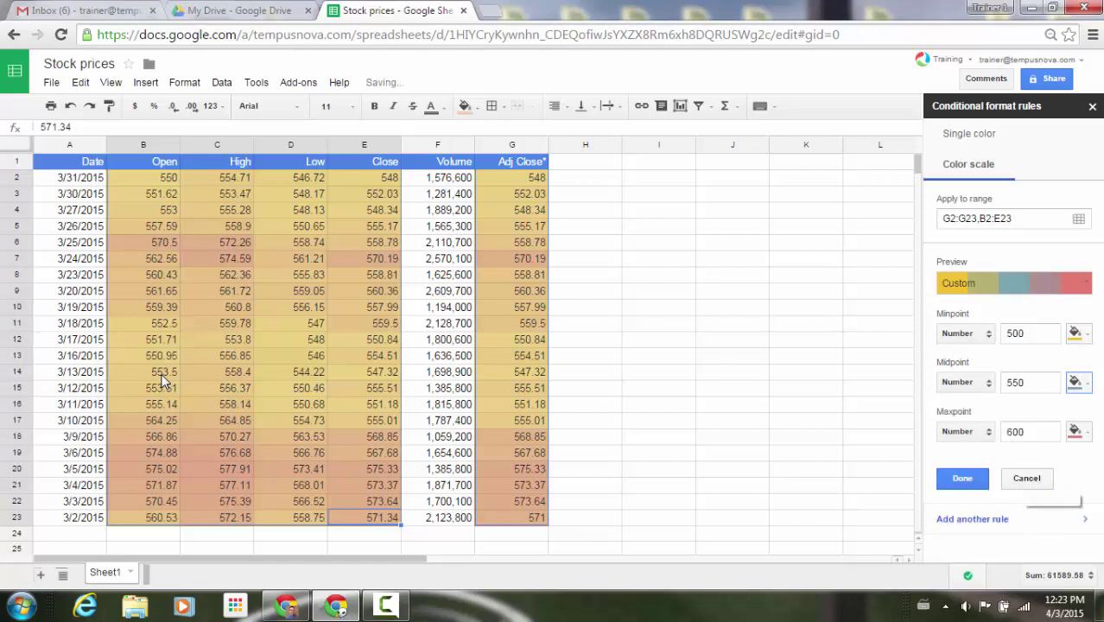
{"action": "left_click", "coordinate": [1075, 431]}
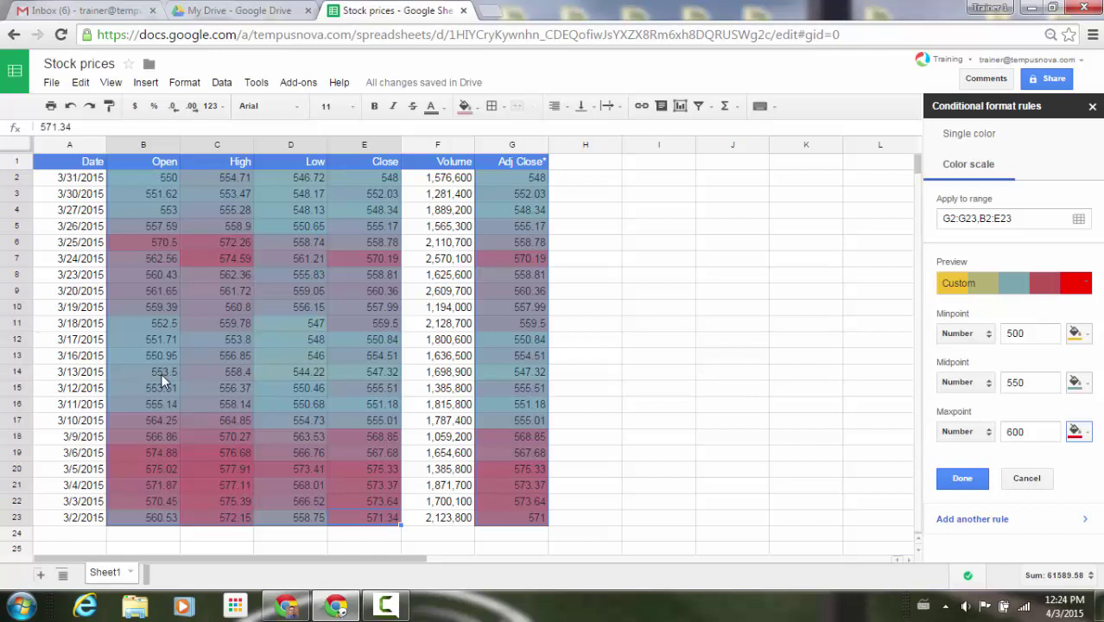
{"action": "key", "text": "Return"}
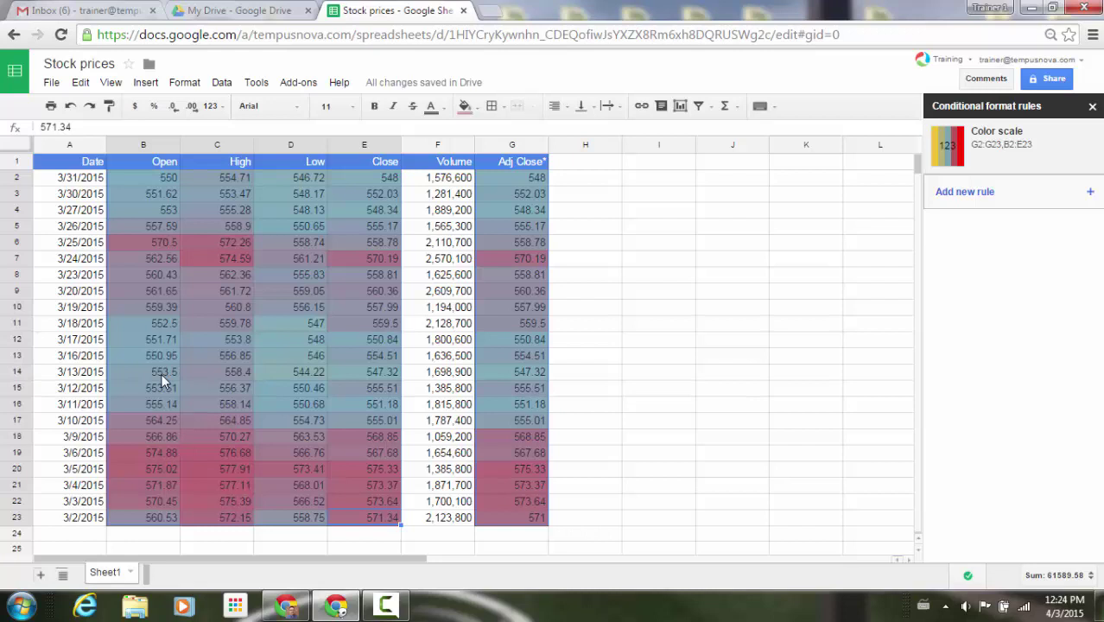
Deselect the stock prices and scroll down to the Flights to San Diego in May table
{"action": "scroll", "coordinate": [160, 381], "scroll_direction": "down", "scroll_amount": 1}
{"action": "left_click", "coordinate": [658, 194]}
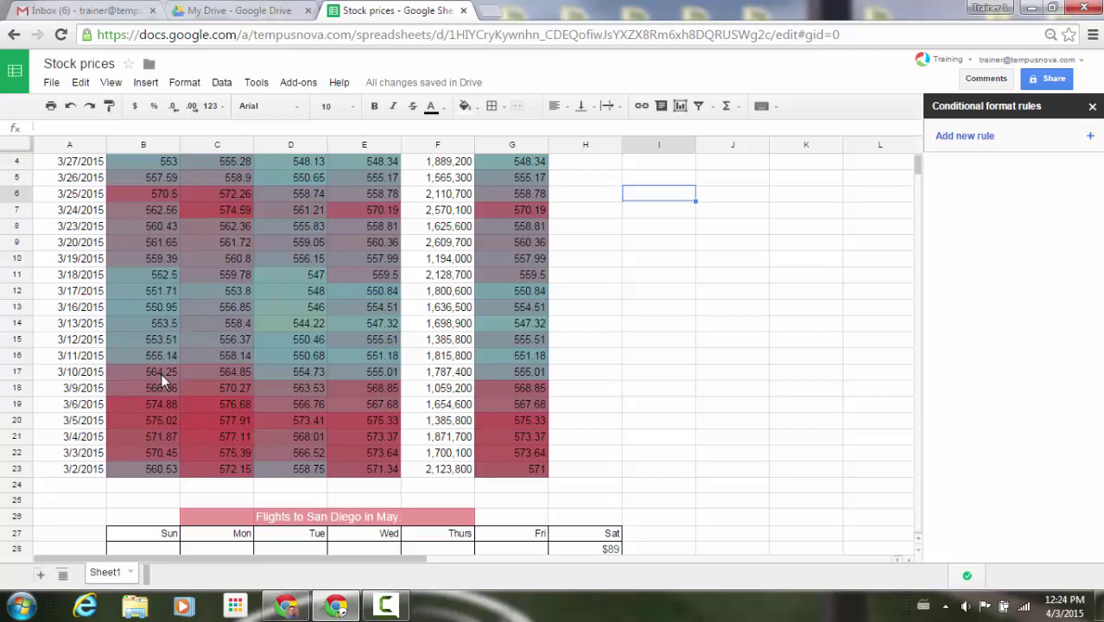
{"action": "scroll", "coordinate": [160, 373], "scroll_direction": "down", "scroll_amount": 2}
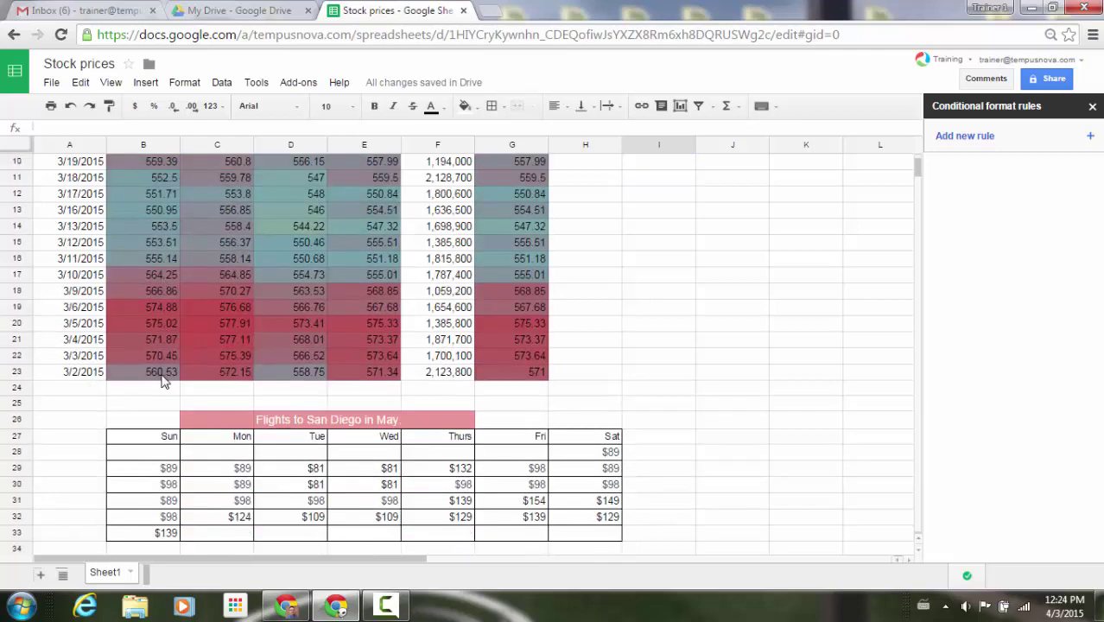
{"action": "scroll", "coordinate": [162, 381], "scroll_direction": "down", "scroll_amount": 2}
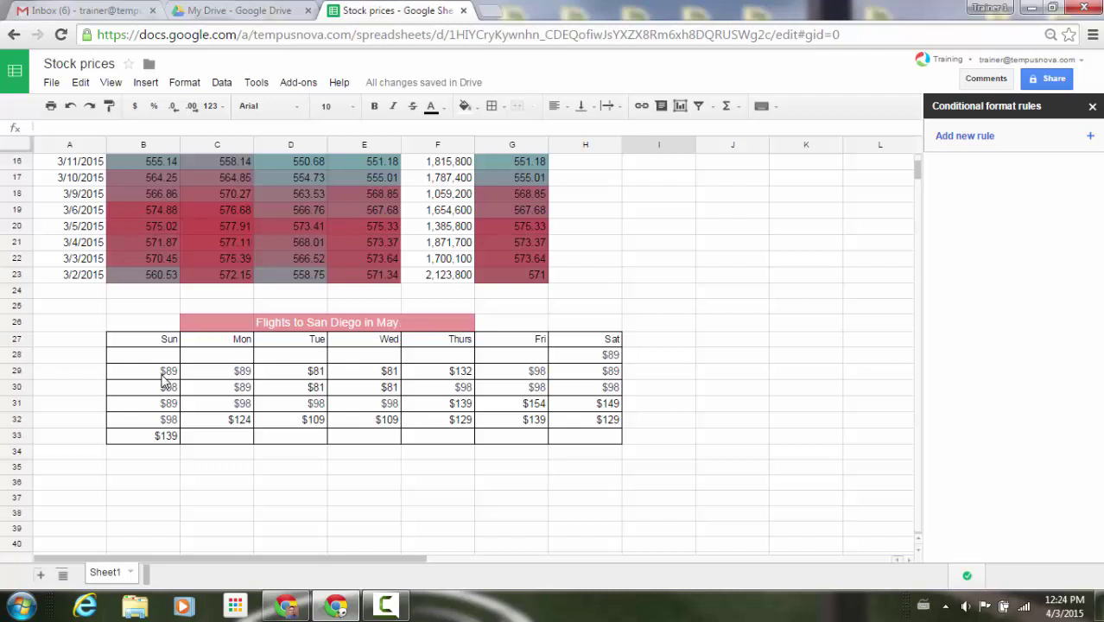
Select flight prices B28:H33 and save a default green-to-red color scale on them
{"action": "left_click_drag", "start_coordinate": [143, 435], "coordinate": [584, 355]}
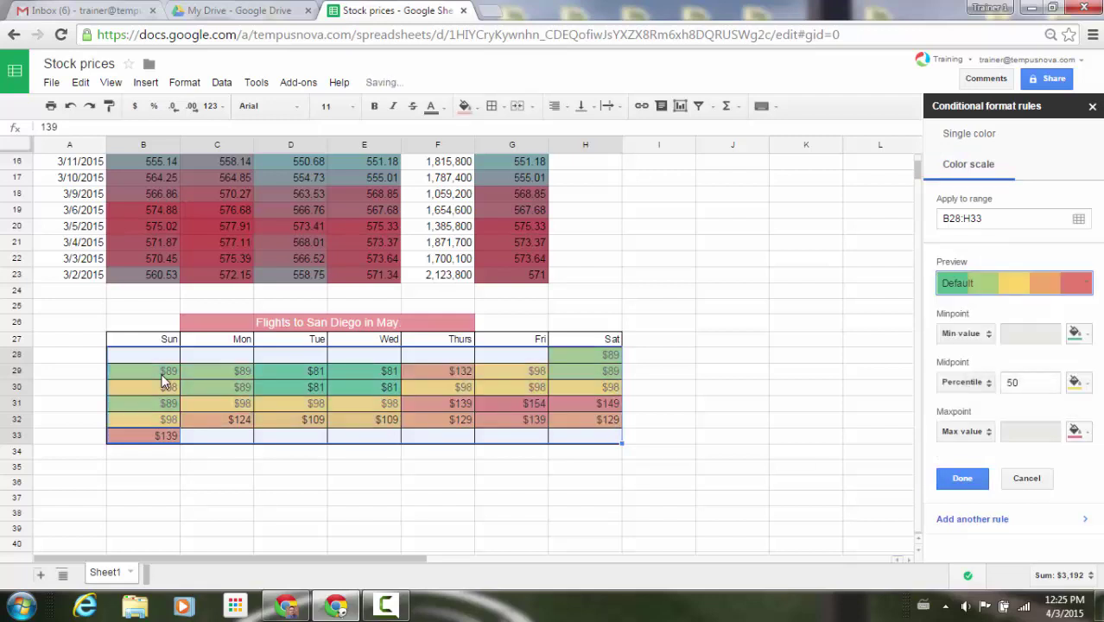
{"action": "key", "text": "Return"}
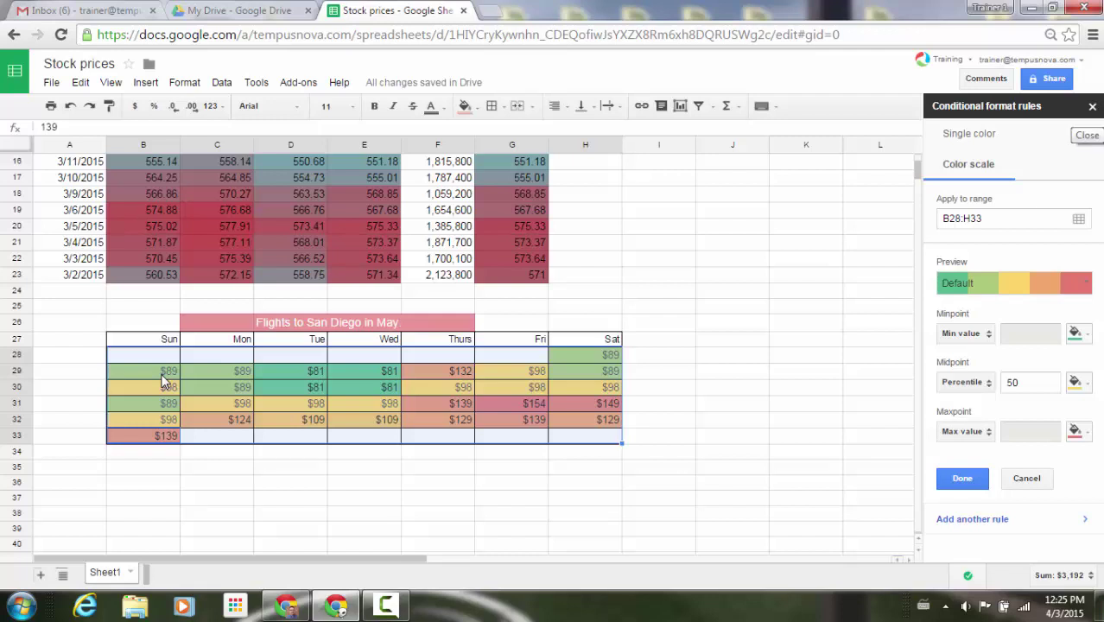
Reopen the conditional formatting rules and edit the flights' 'Cell is not empty' rule
{"action": "left_click", "coordinate": [1092, 105]}
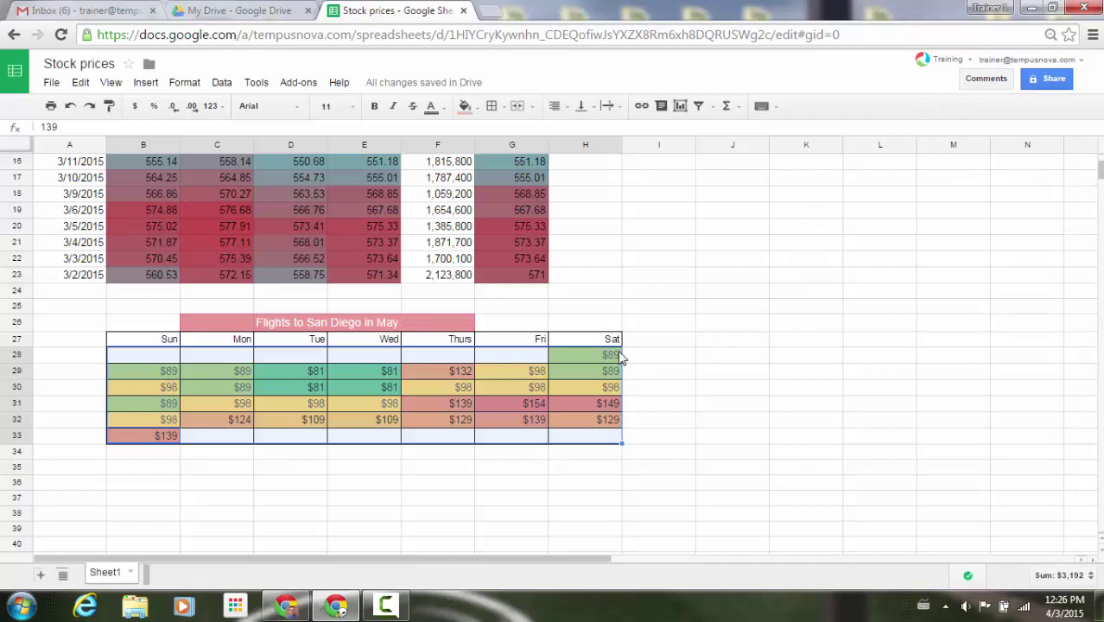
{"action": "left_click", "coordinate": [185, 84]}
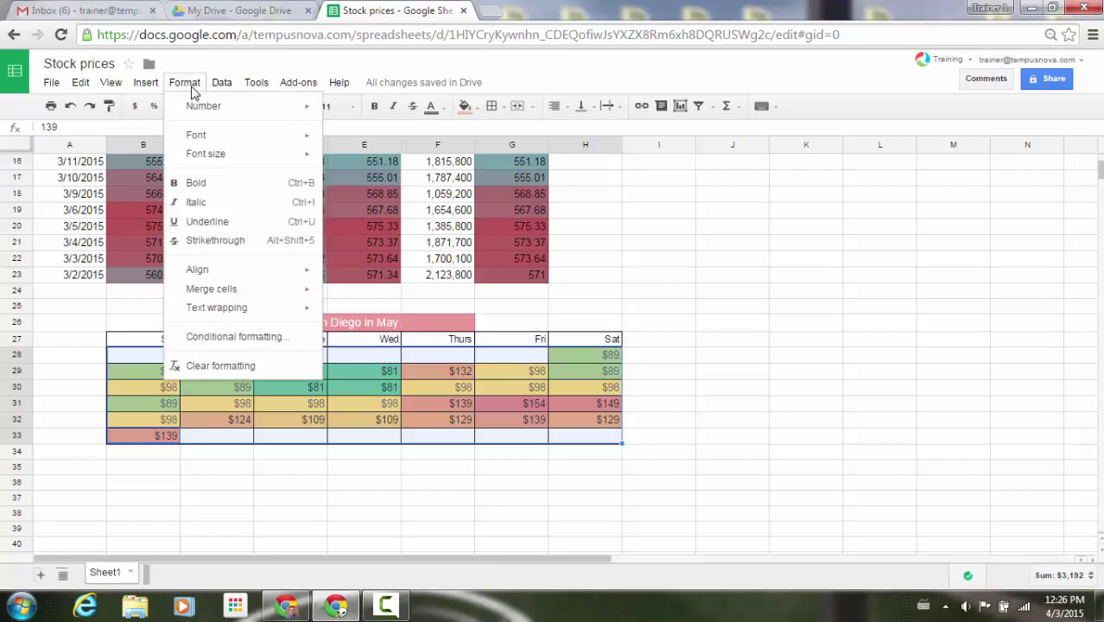
{"action": "left_click", "coordinate": [192, 338]}
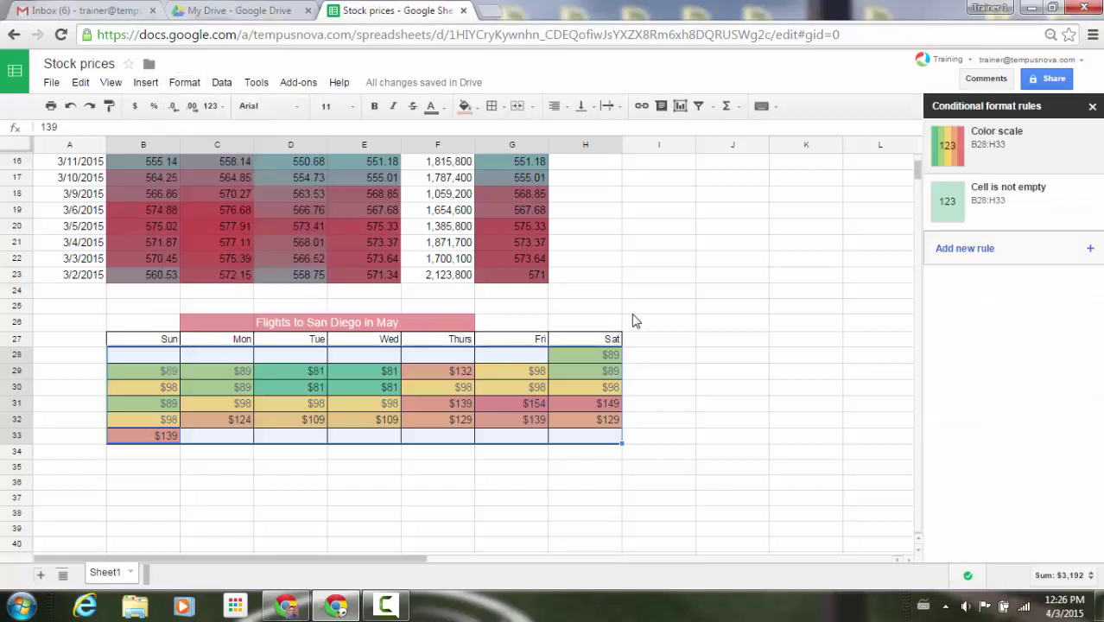
{"action": "left_click", "coordinate": [997, 201]}
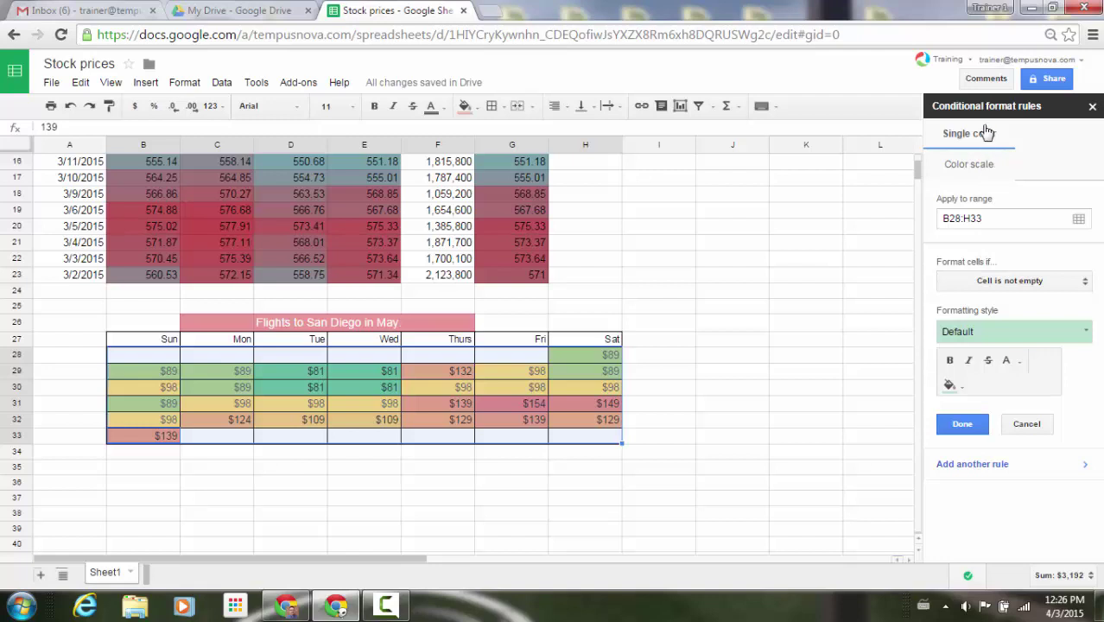
Change the rule to 'Greater than 100' with strikethrough formatting
{"action": "left_click", "coordinate": [1009, 288]}
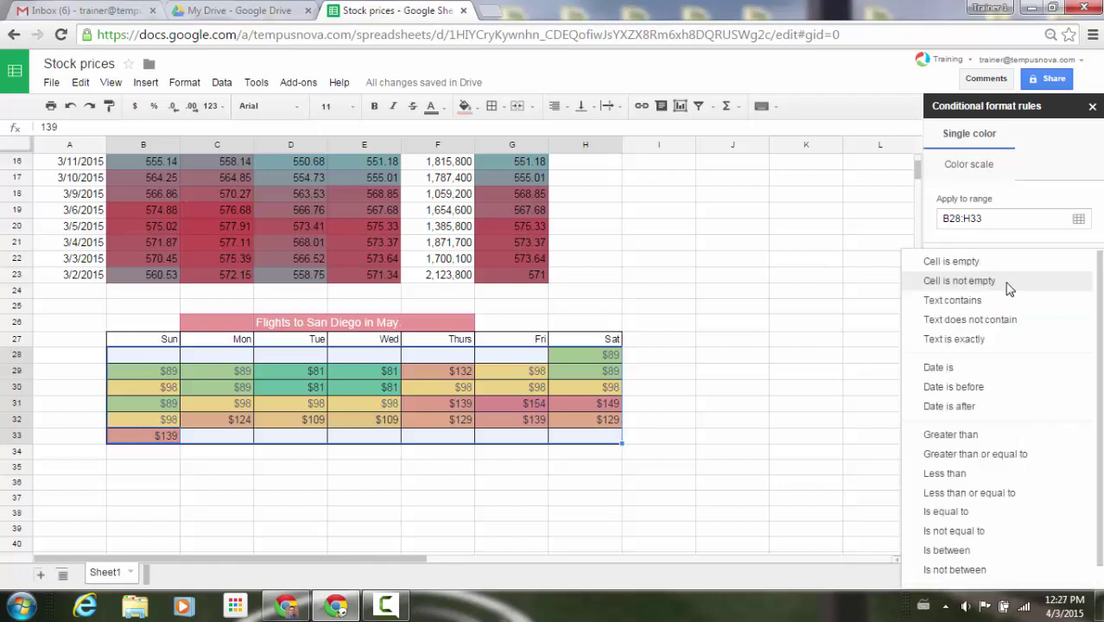
{"action": "left_click", "coordinate": [950, 435]}
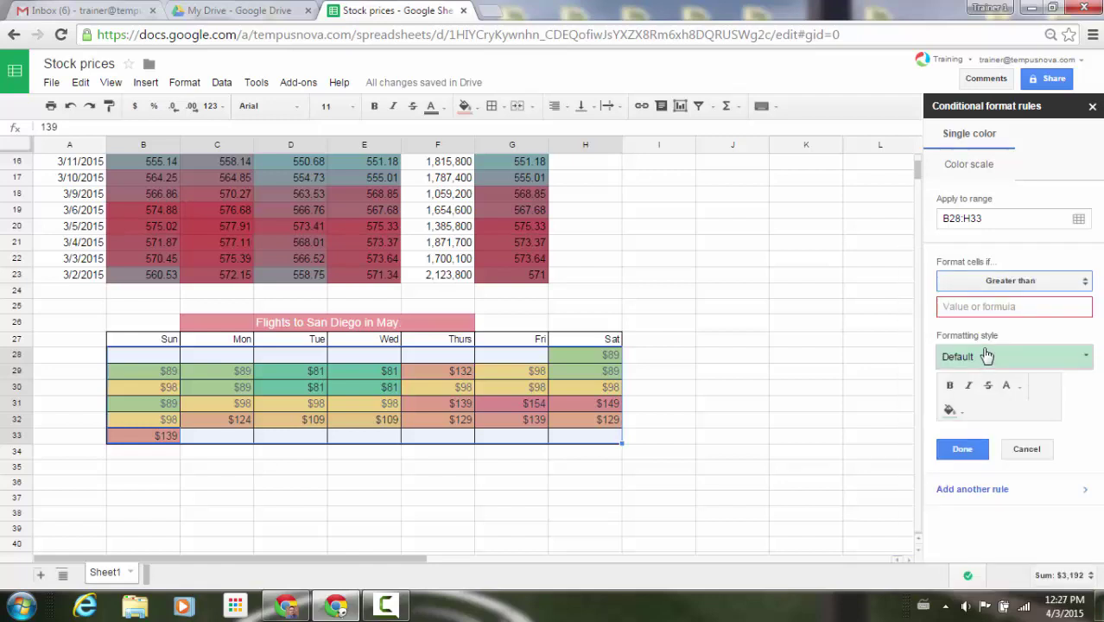
{"action": "left_click", "coordinate": [984, 311]}
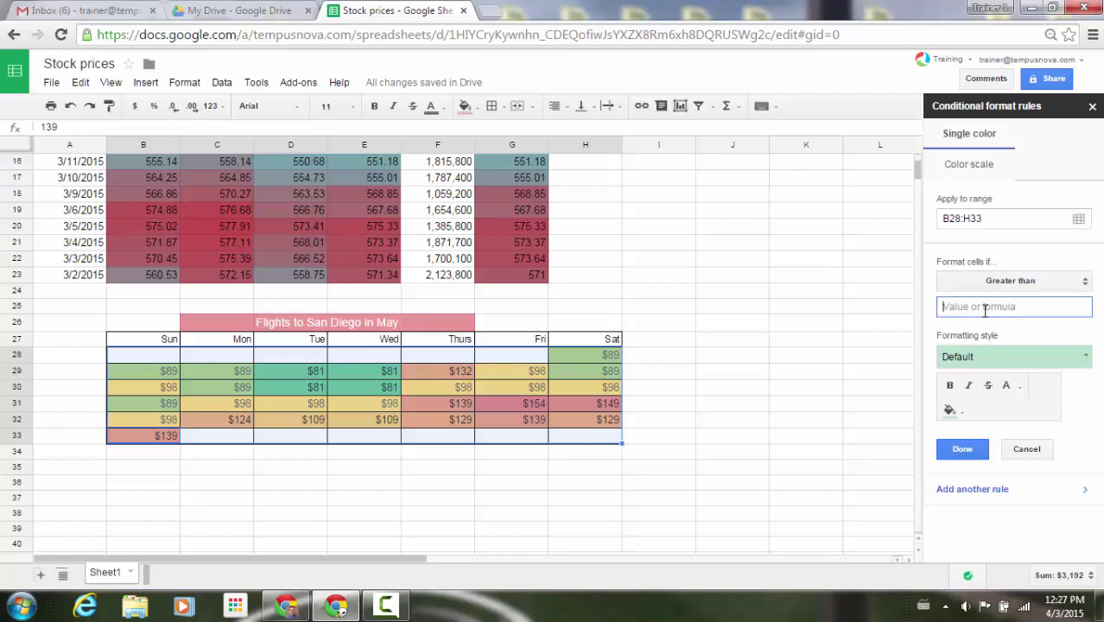
{"action": "type", "text": "100"}
{"action": "left_click", "coordinate": [988, 393]}
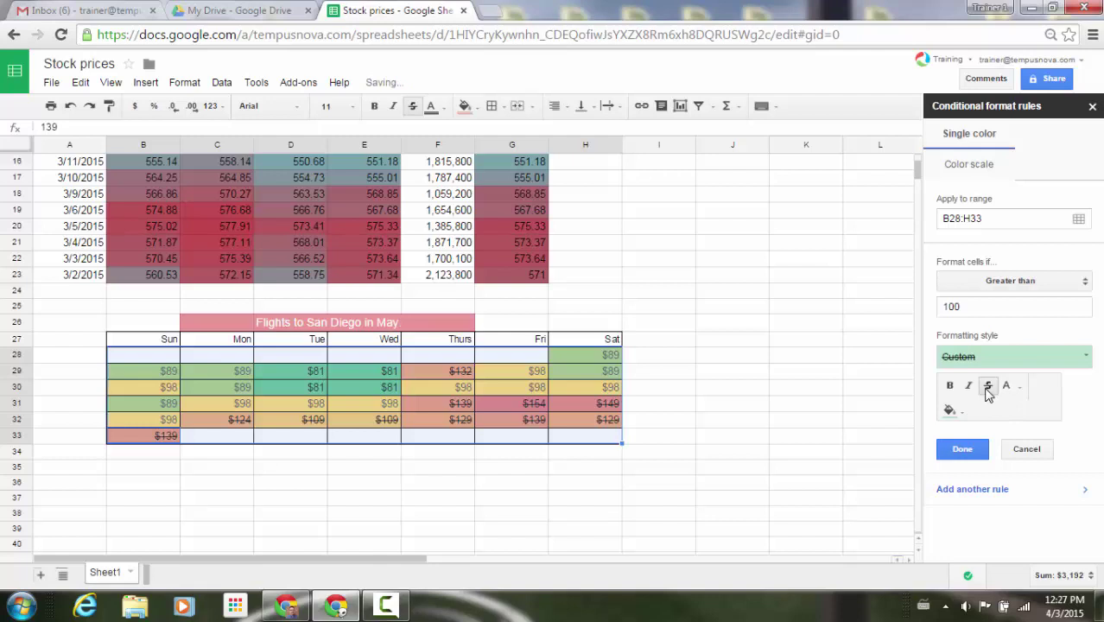
{"action": "left_click", "coordinate": [963, 450]}
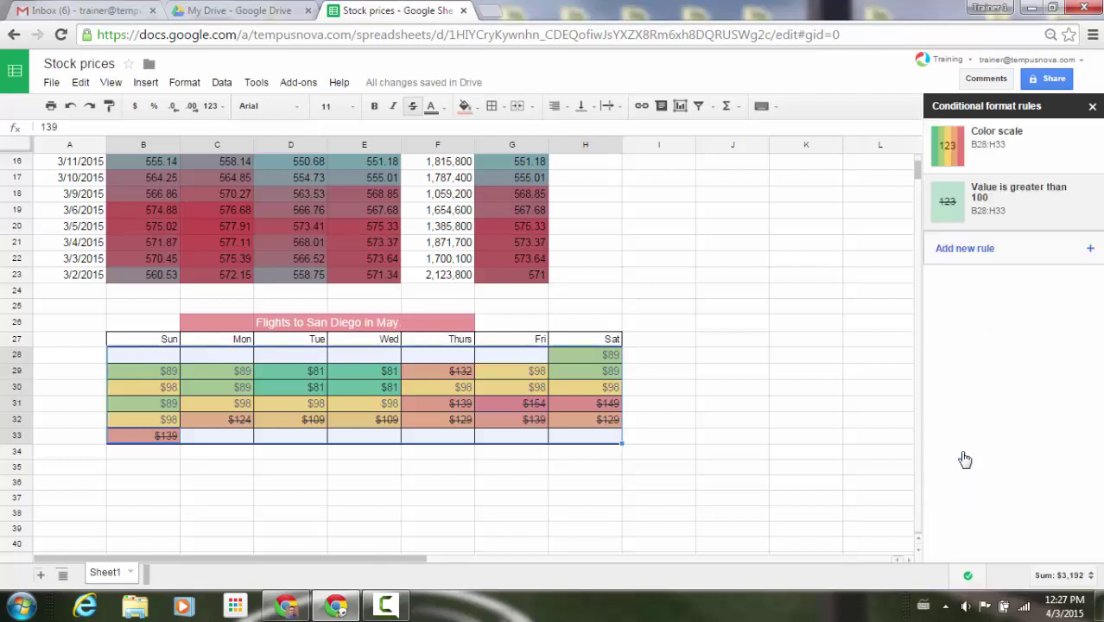
{"action": "mouse_move", "coordinate": [1007, 204]}
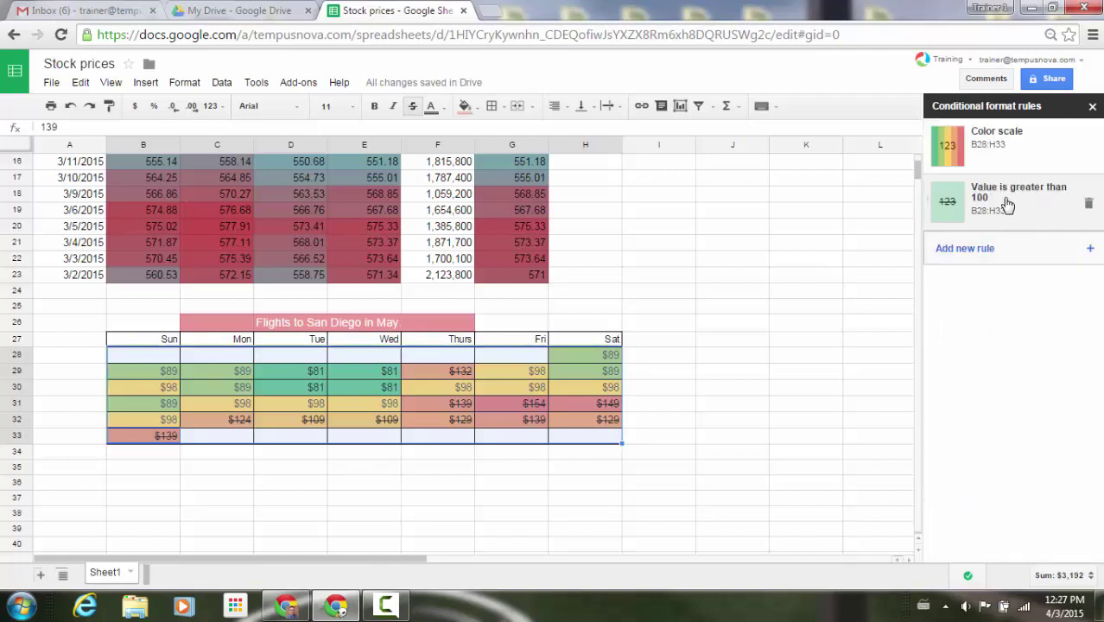